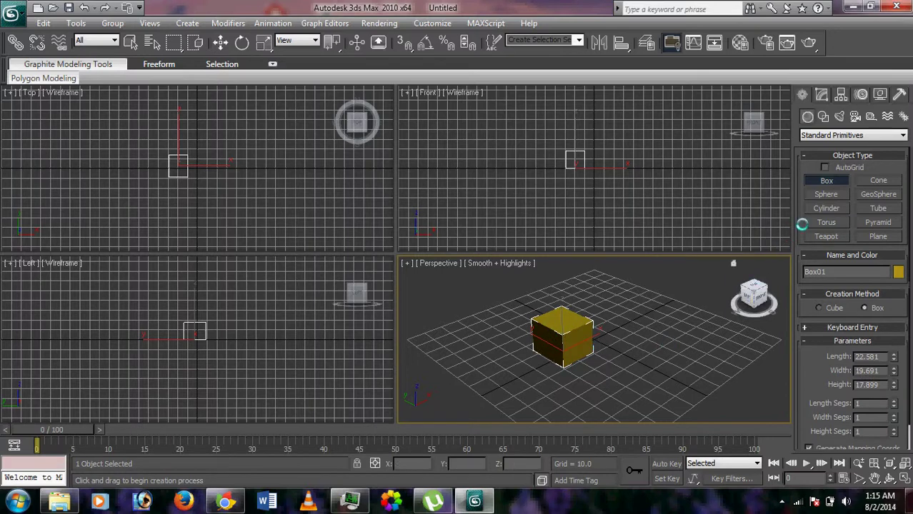
Create a cylinder beside the box with a radius of about 6.8 and a height of about 34.2.
click(819, 209)
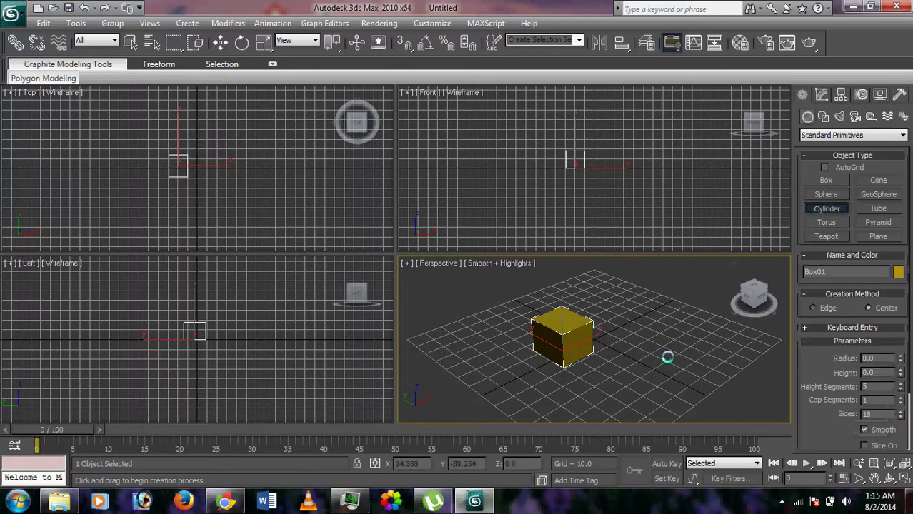
mouse_move(641, 350)
mouse_down()
mouse_move(661, 363)
mouse_move(644, 357)
mouse_up()
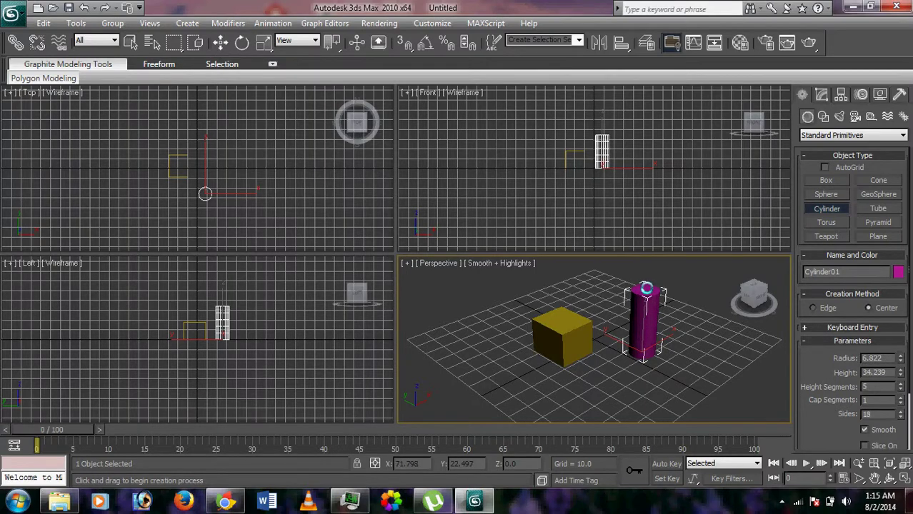
click(647, 289)
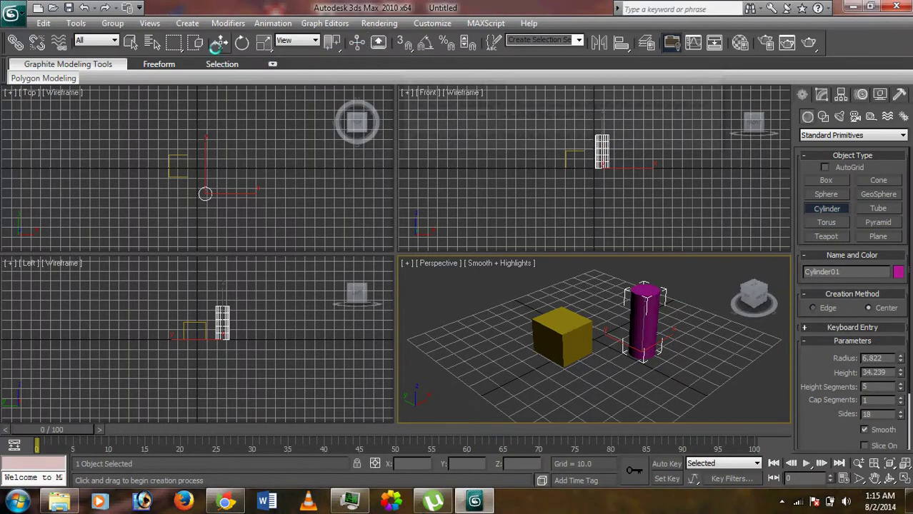
Move the cylinder by hand into the middle of the box, to about X -19.9, Y 2.1.
click(218, 43)
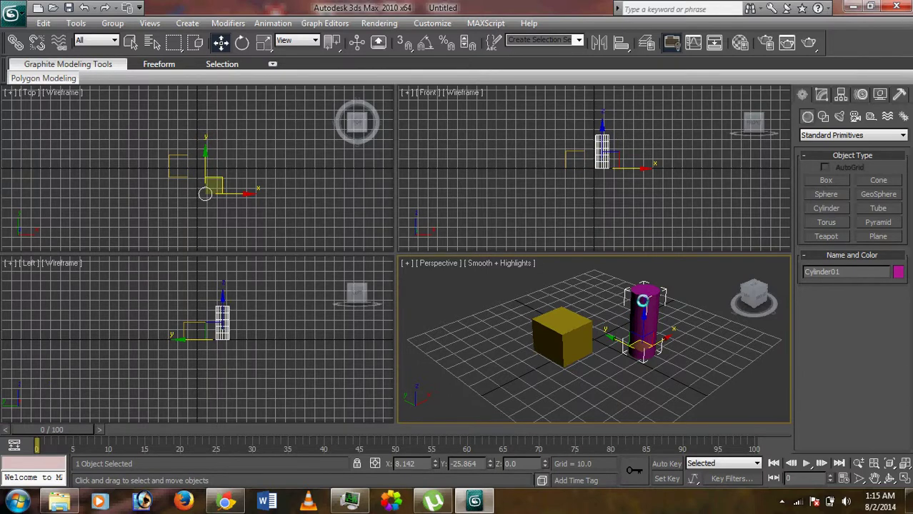
click(564, 331)
click(635, 310)
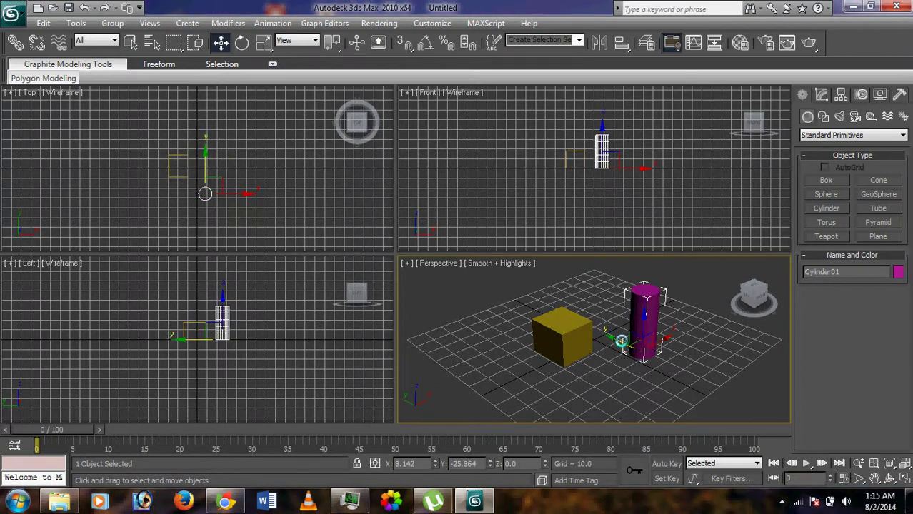
drag(620, 343, 541, 338)
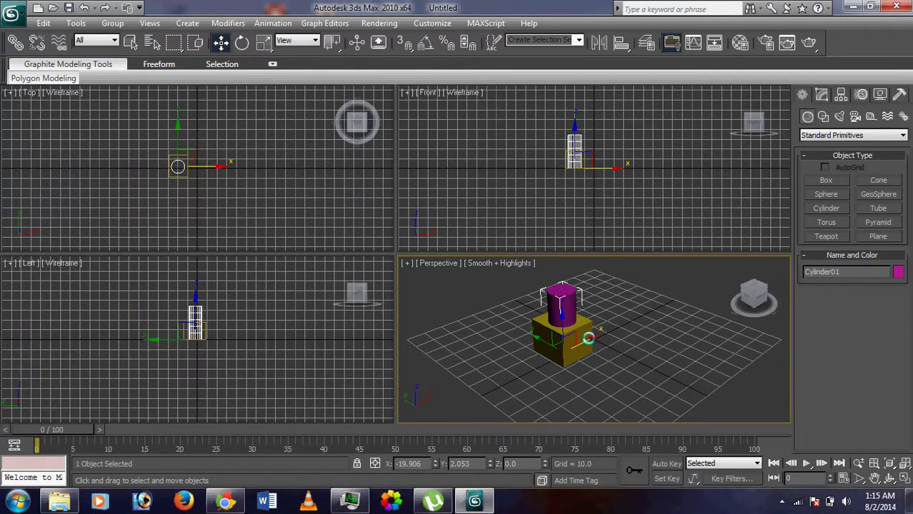
Fine-tune the cylinder by hand over the box's centre in the Top view and lower it to about Z -3.4 in the Front view.
right_click(204, 173)
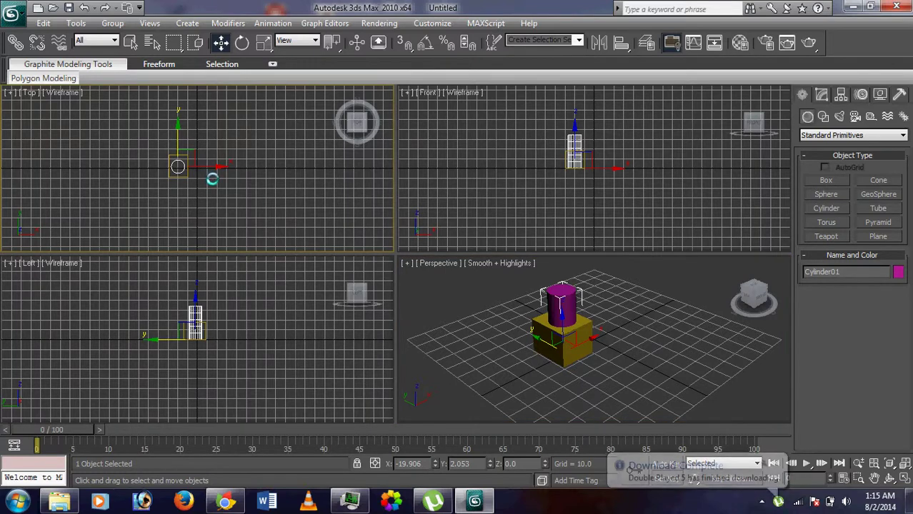
scroll(245, 179, up, 2)
scroll(246, 178, up, 3)
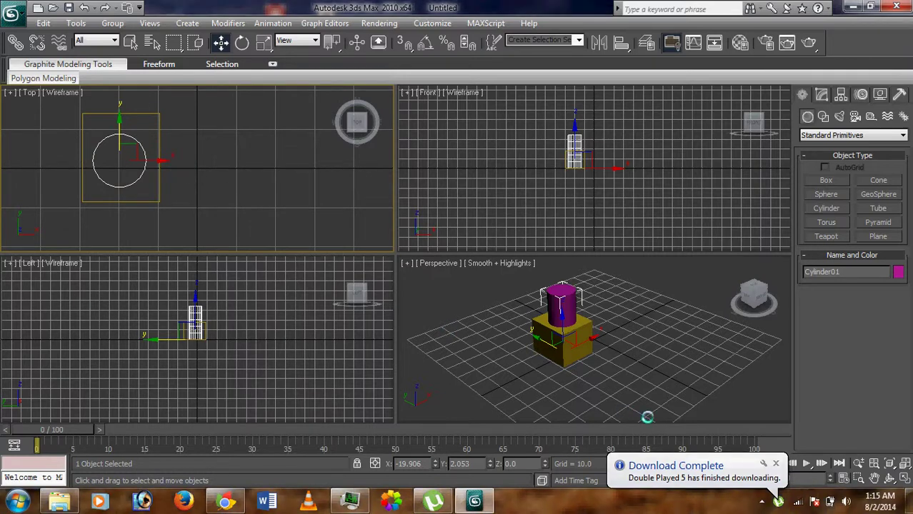
click(775, 462)
middle_drag(192, 150, 301, 153)
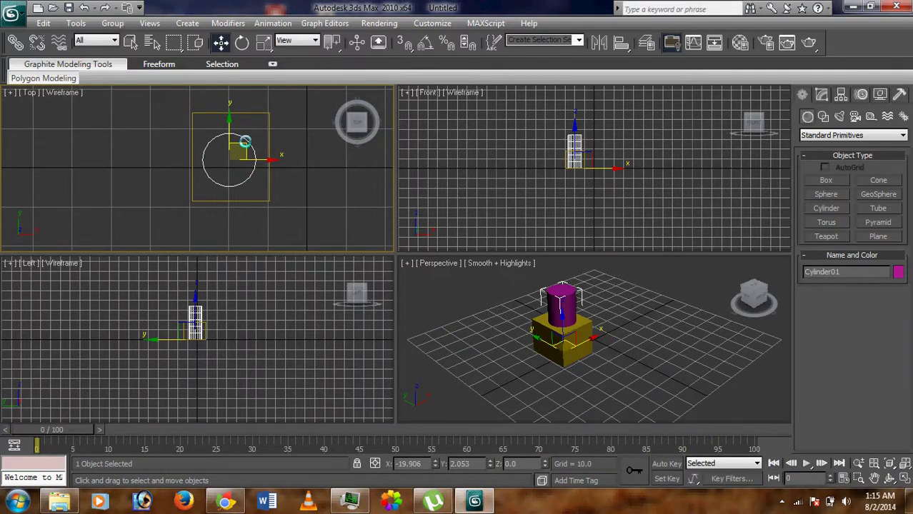
drag(245, 141, 250, 146)
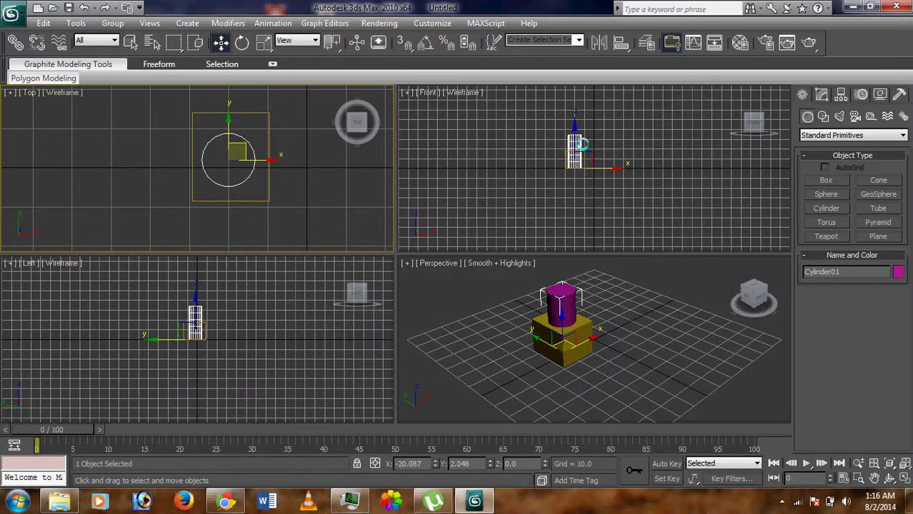
drag(577, 139, 574, 137)
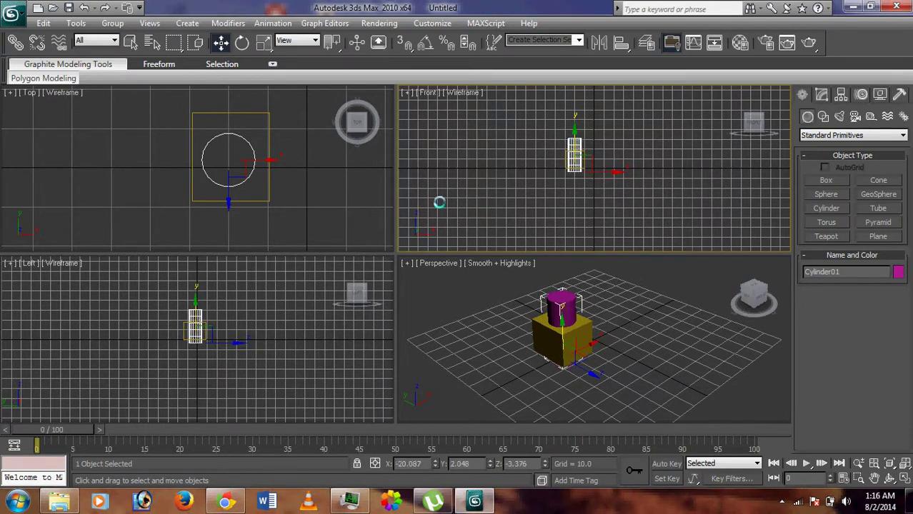
Move the box and the cylinder apart along X, with the box at about 3.4 and the cylinder at about -35.3.
click(296, 175)
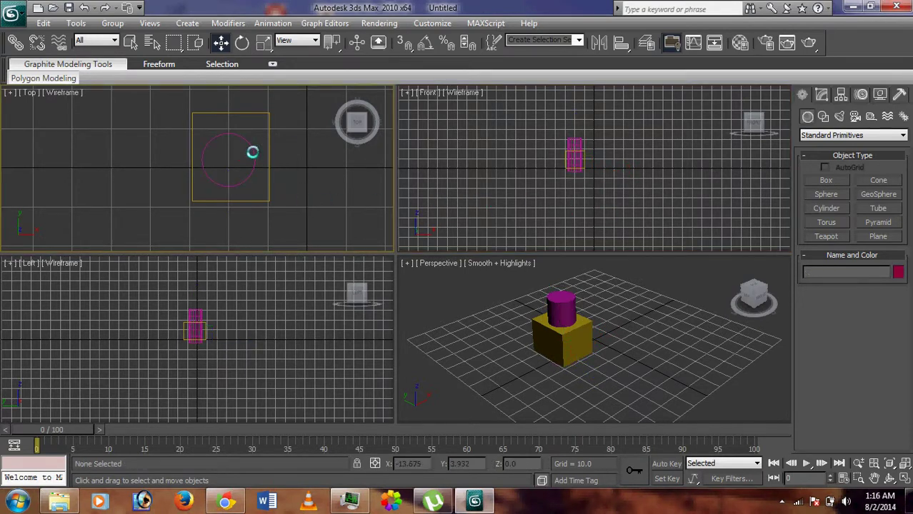
click(252, 152)
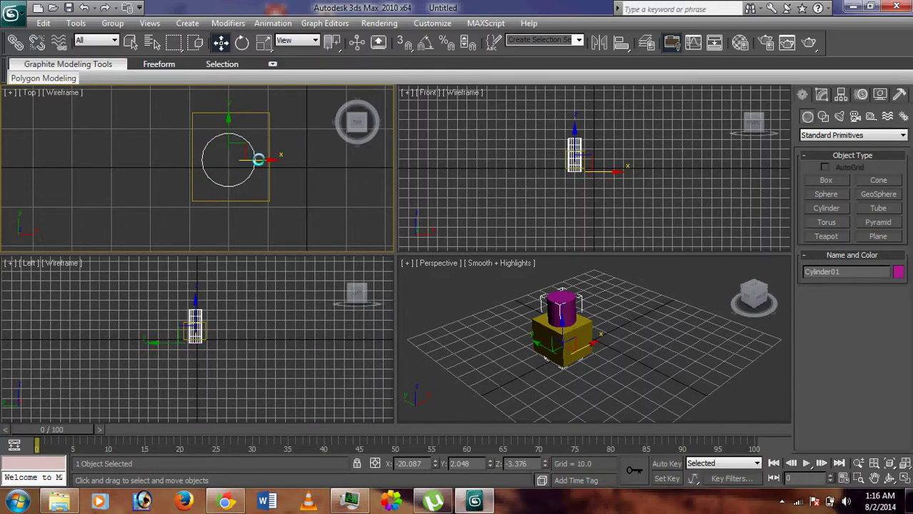
drag(258, 160, 356, 166)
click(268, 162)
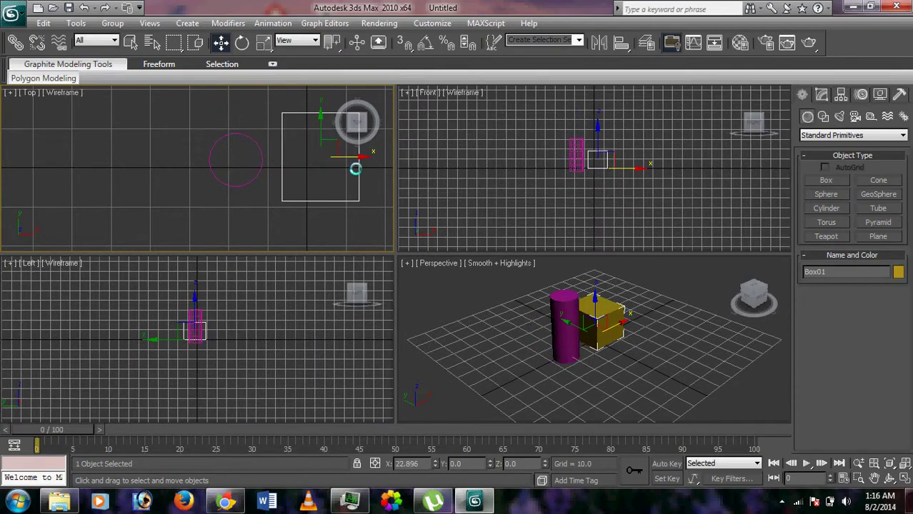
click(255, 170)
drag(258, 168, 193, 152)
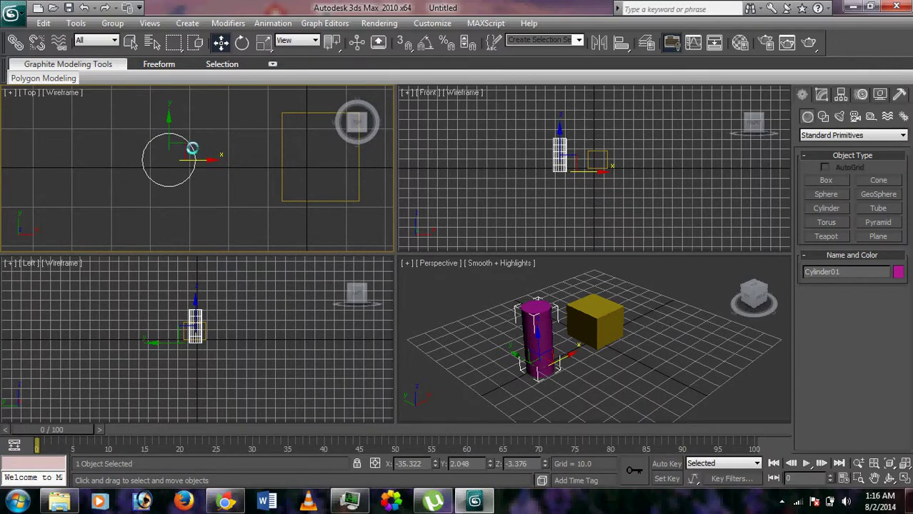
click(302, 200)
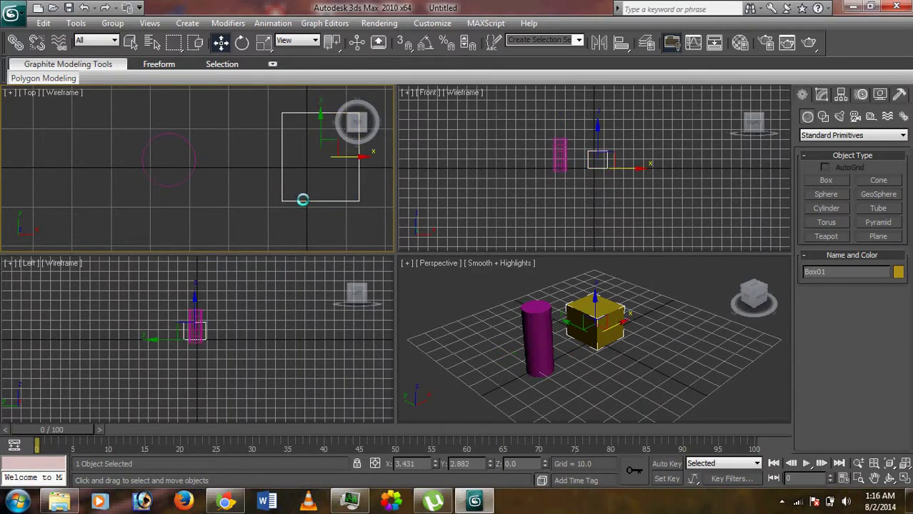
click(254, 180)
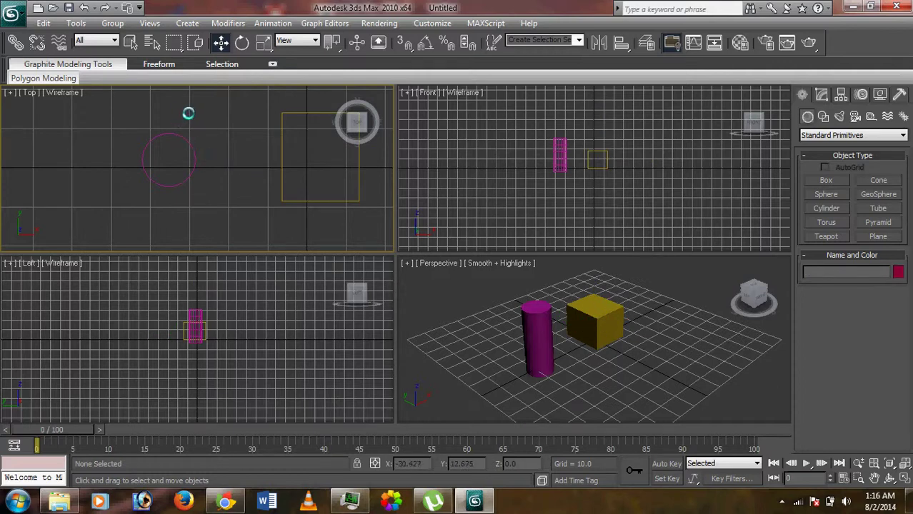
drag(189, 112, 146, 195)
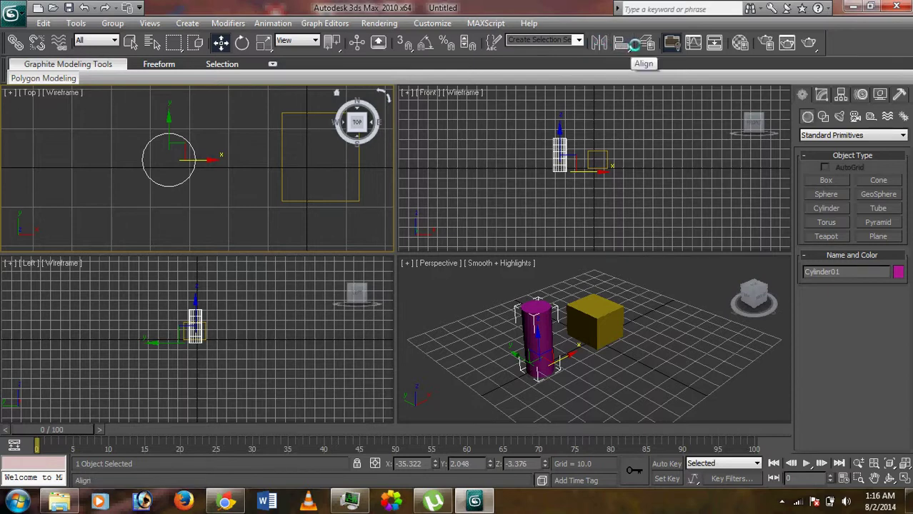
click(622, 42)
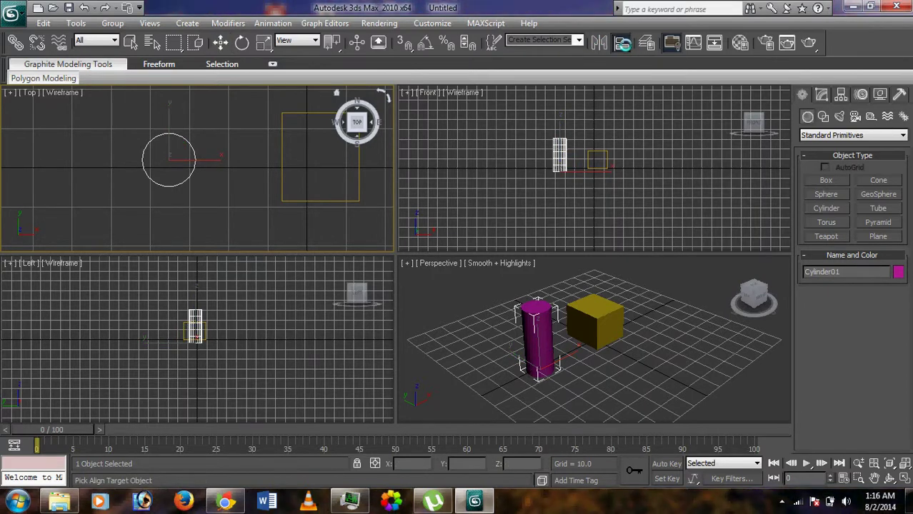
click(219, 43)
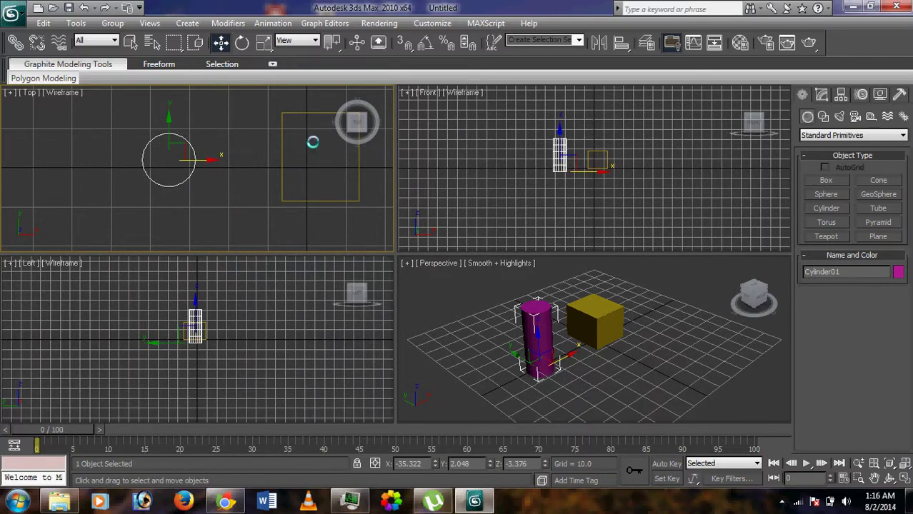
click(281, 151)
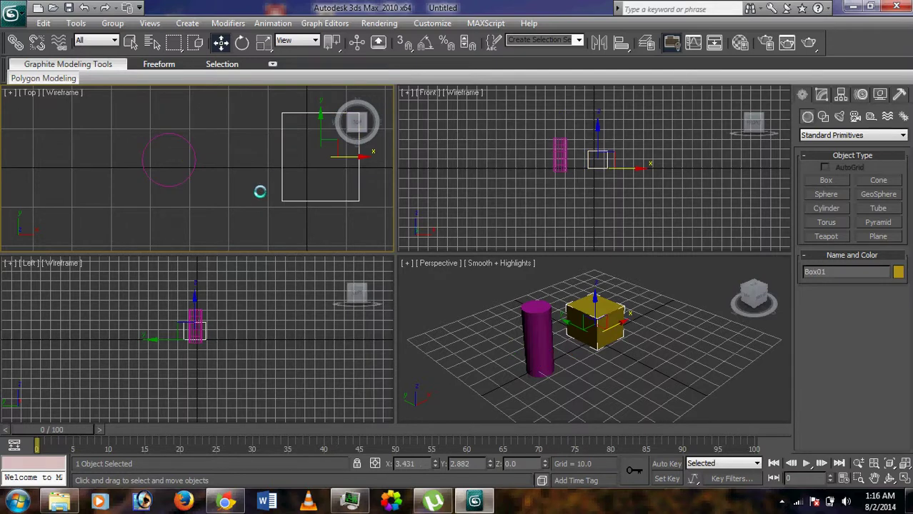
click(232, 109)
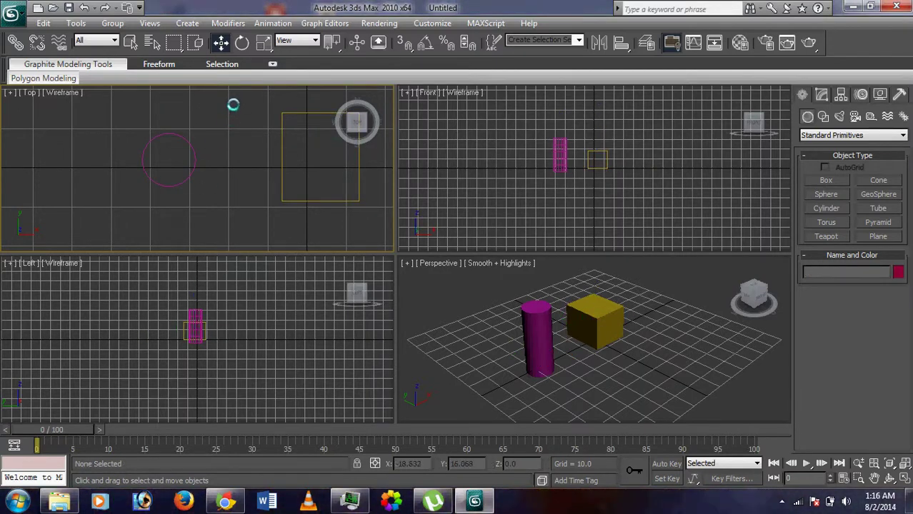
Align the cylinder to the box in X and Y position, using Center for both the current and the target object.
drag(232, 105, 140, 209)
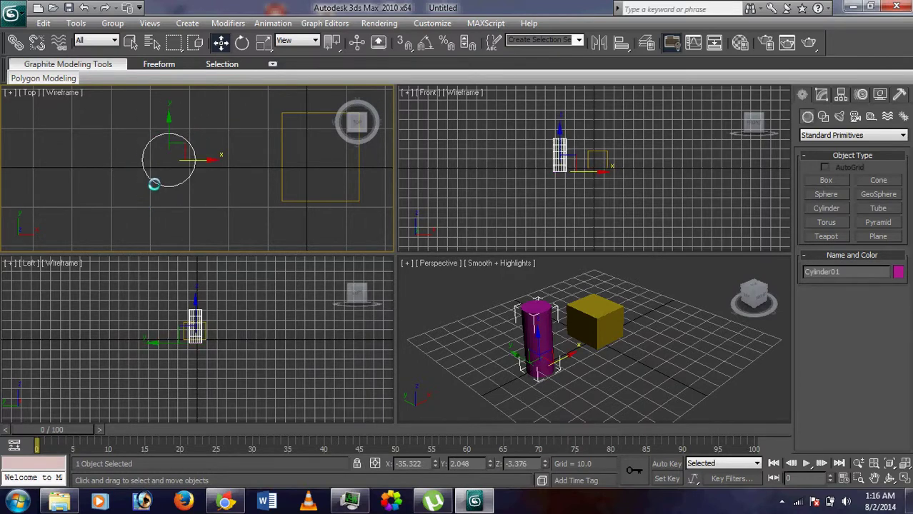
click(621, 43)
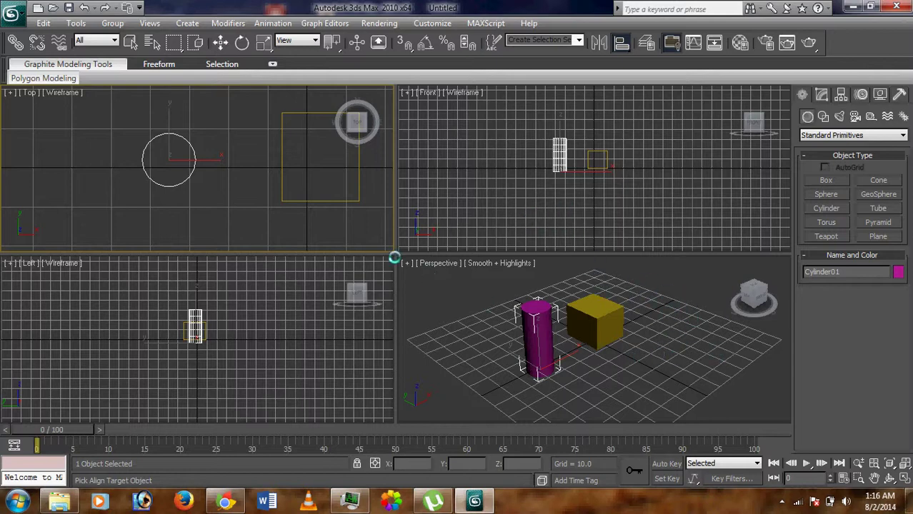
click(587, 327)
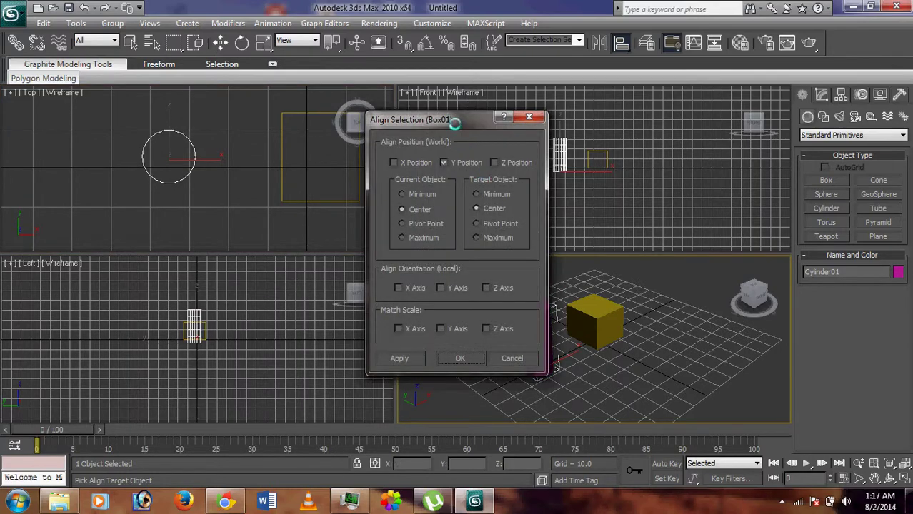
drag(454, 123, 780, 124)
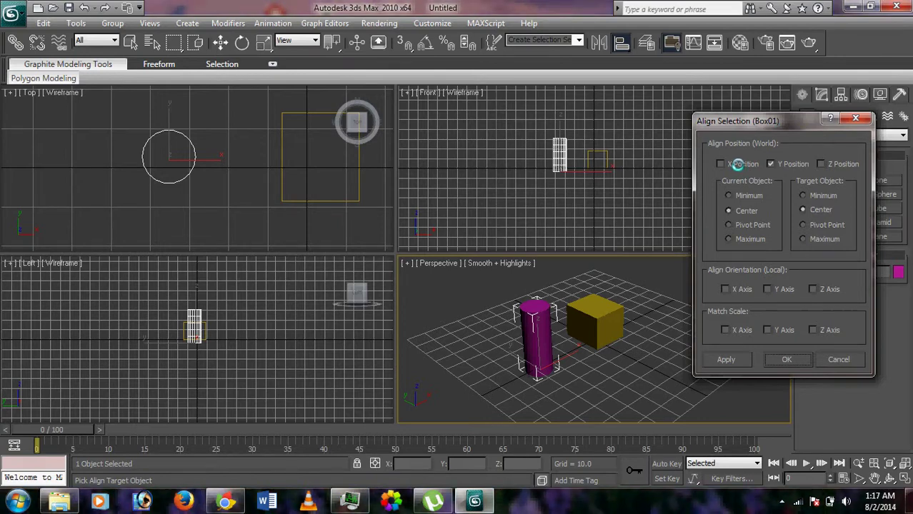
click(737, 165)
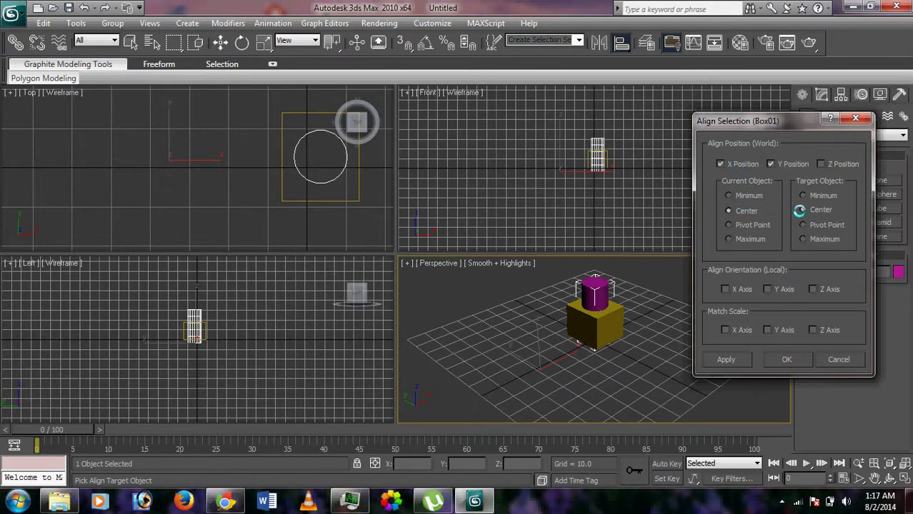
click(787, 360)
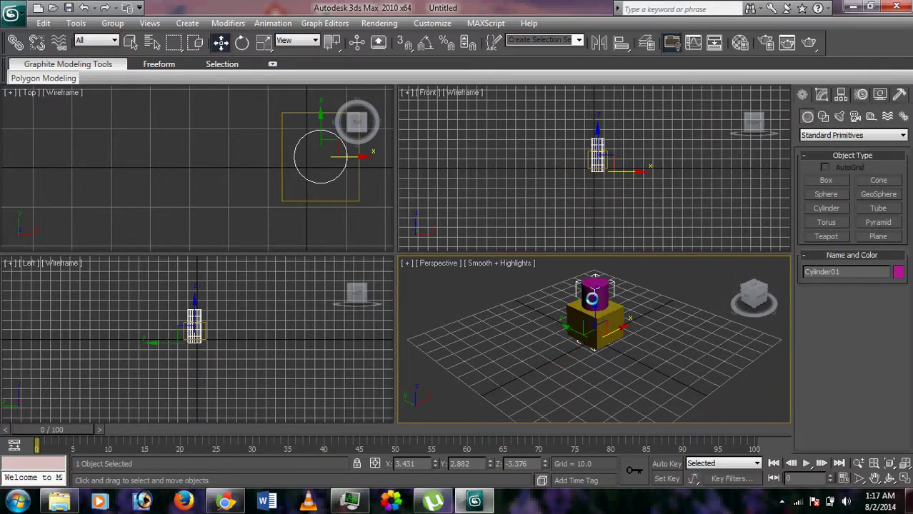
Lower the aligned cylinder to about Z -4.4, and delete both the cylinder and the box.
mouse_move(592, 299)
mouse_down()
mouse_move(594, 282)
mouse_move(600, 308)
mouse_up()
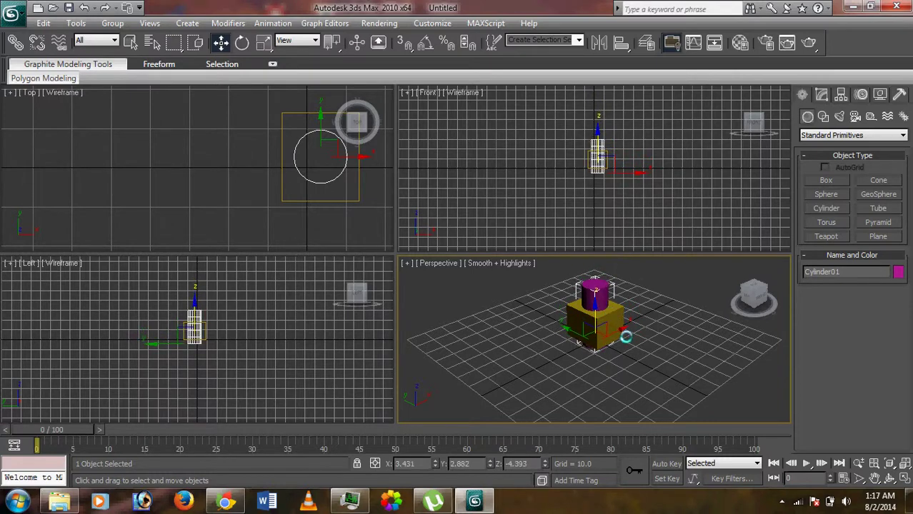
click(645, 307)
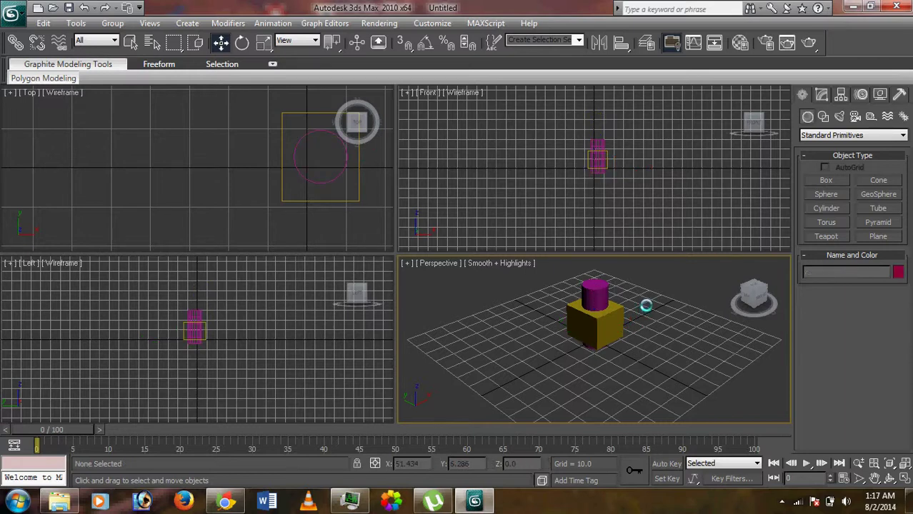
drag(640, 290, 533, 354)
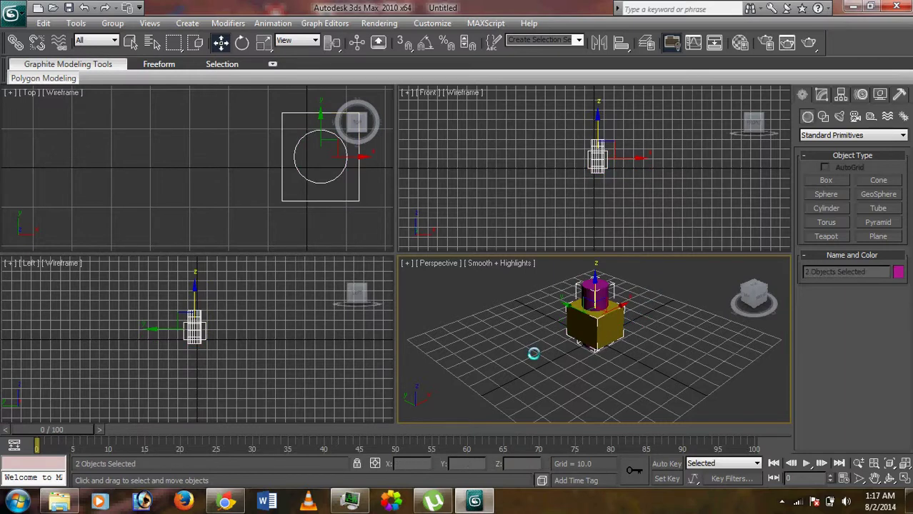
key(Delete)
Create a box about 35.9 long, 22.9 wide and 42.9 high in the Perspective view and open its parameters for modification.
click(825, 180)
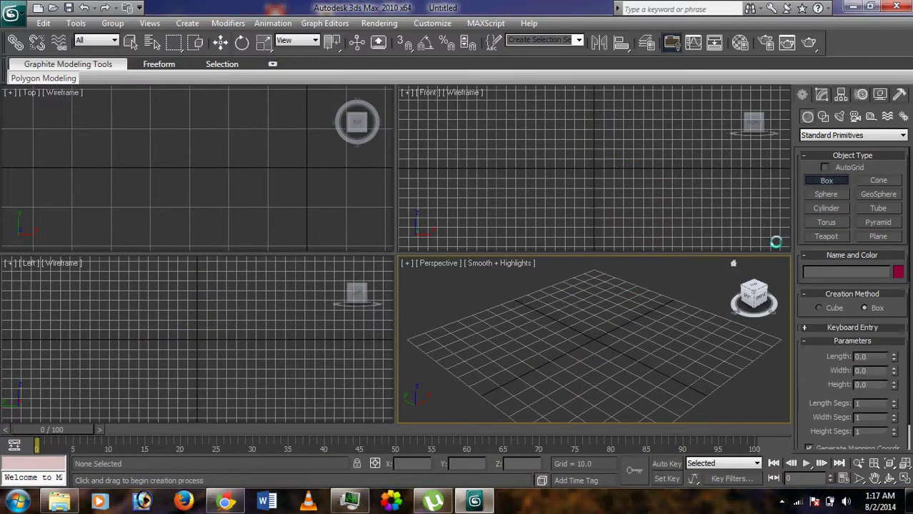
drag(524, 321, 531, 359)
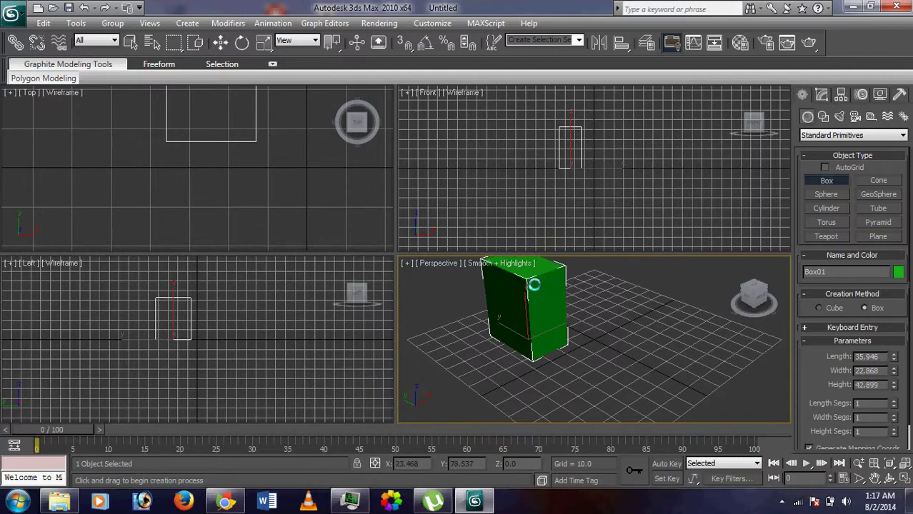
click(534, 284)
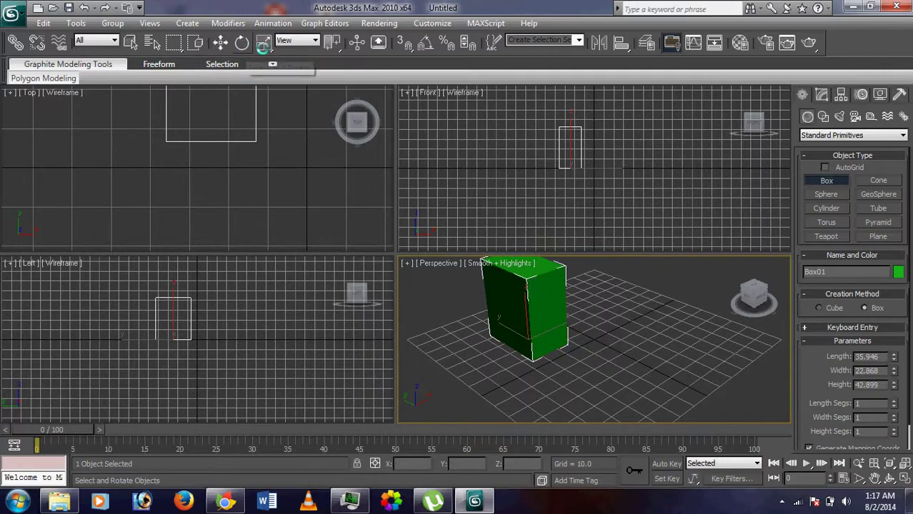
click(822, 95)
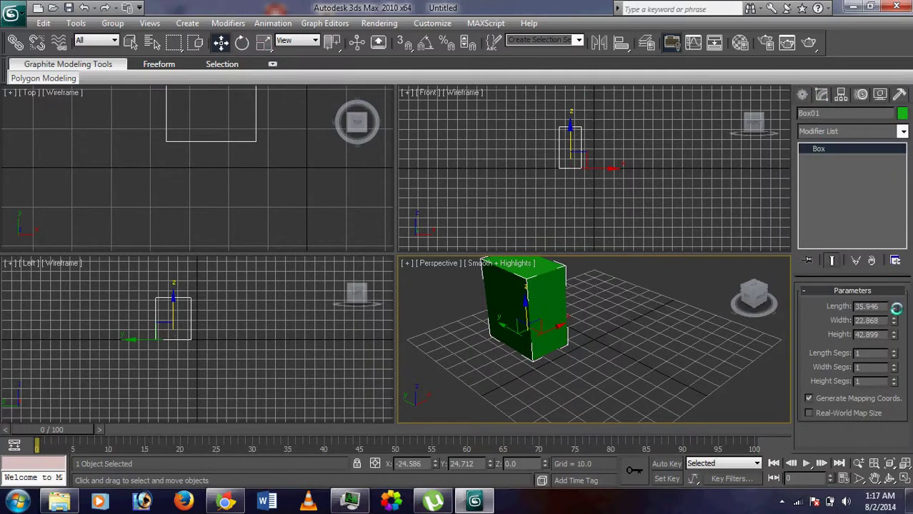
Set the box's length to about 42.8 and width to about 49.6, and move it along Y to about -1.6.
drag(893, 305, 902, 239)
drag(509, 326, 543, 359)
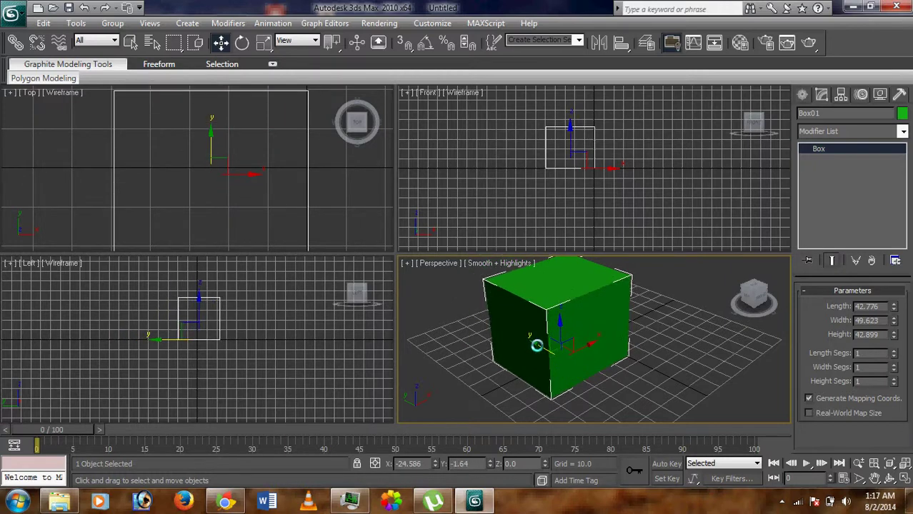
Clone the box along Y as a single Copy named Box02, placed at about Y -62.9.
shift+drag(536, 346, 632, 406)
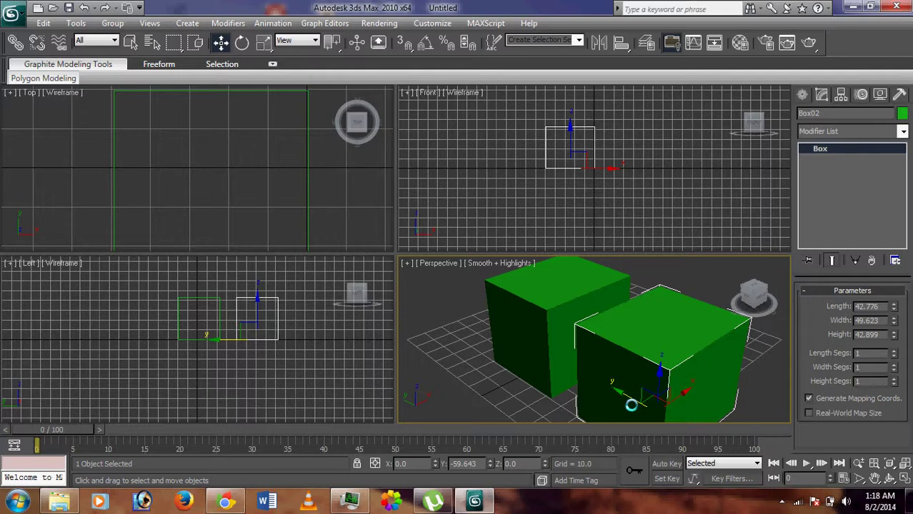
shift+drag(631, 406, 634, 404)
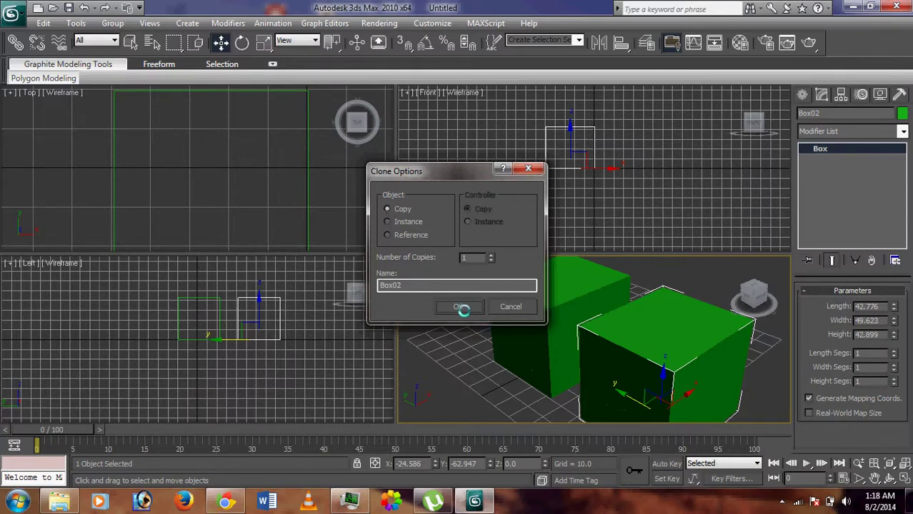
click(460, 307)
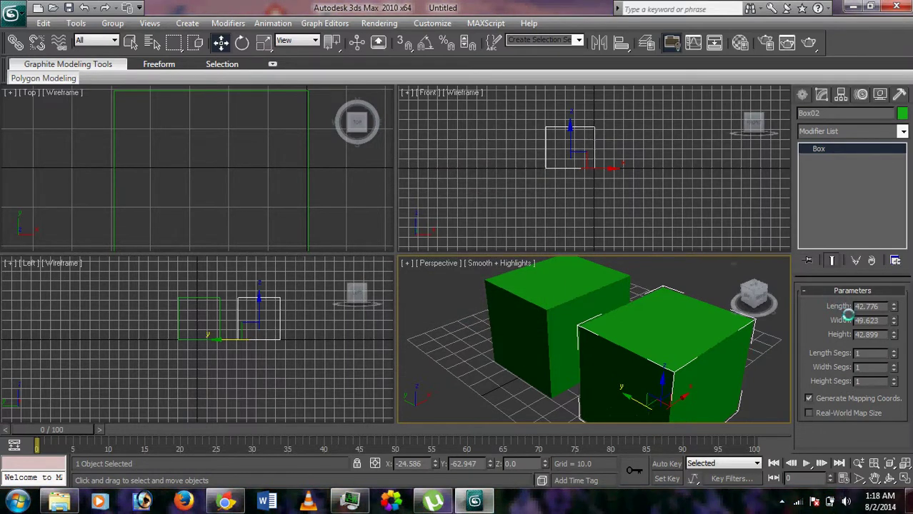
Shrink the copied box to about 20.6 long, 23.9 wide and 18.7 high, and move it along Y to about -50.6.
drag(893, 309, 895, 377)
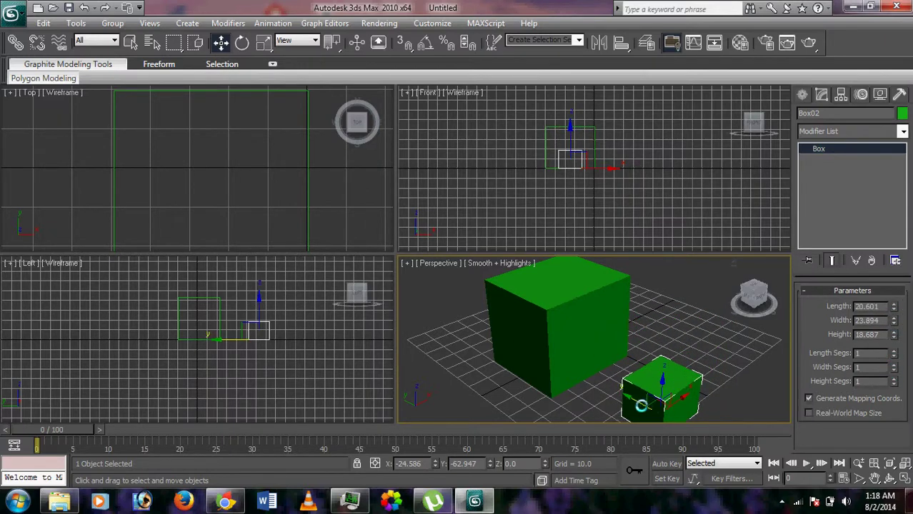
drag(643, 393, 613, 357)
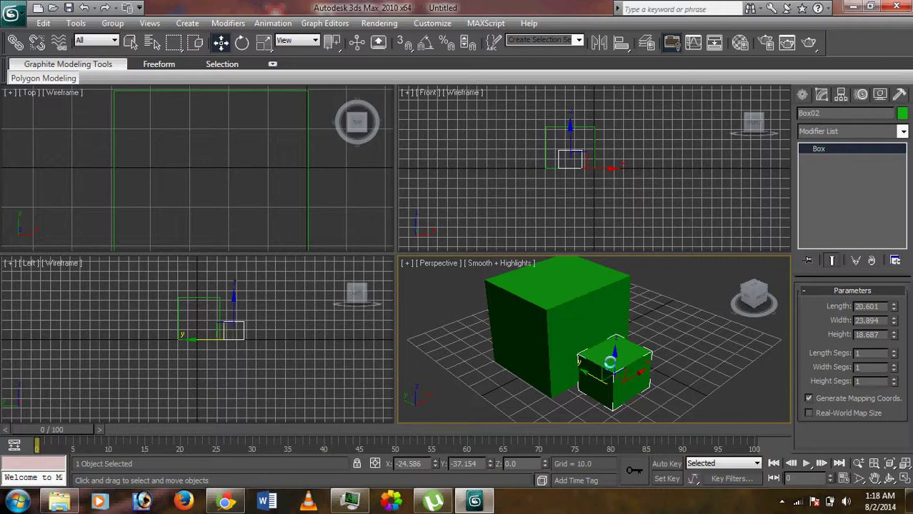
drag(610, 364, 610, 391)
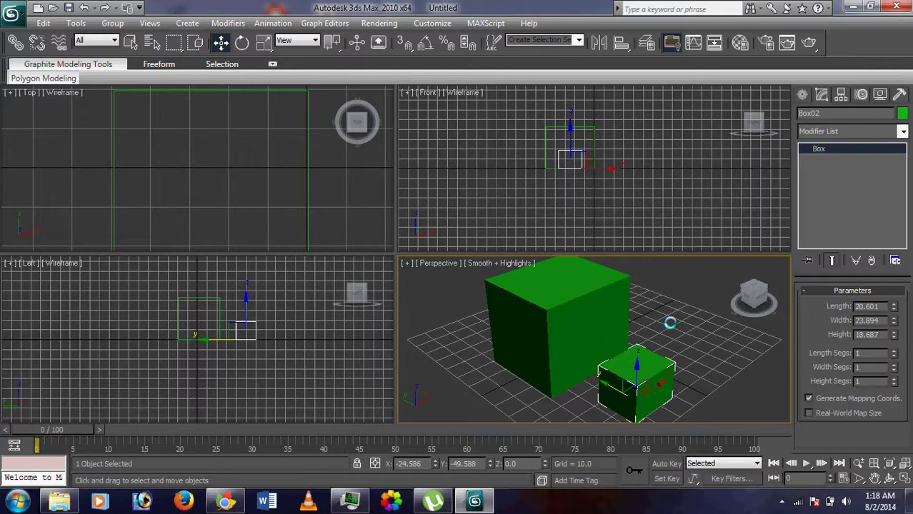
click(666, 320)
click(631, 367)
drag(631, 367, 633, 368)
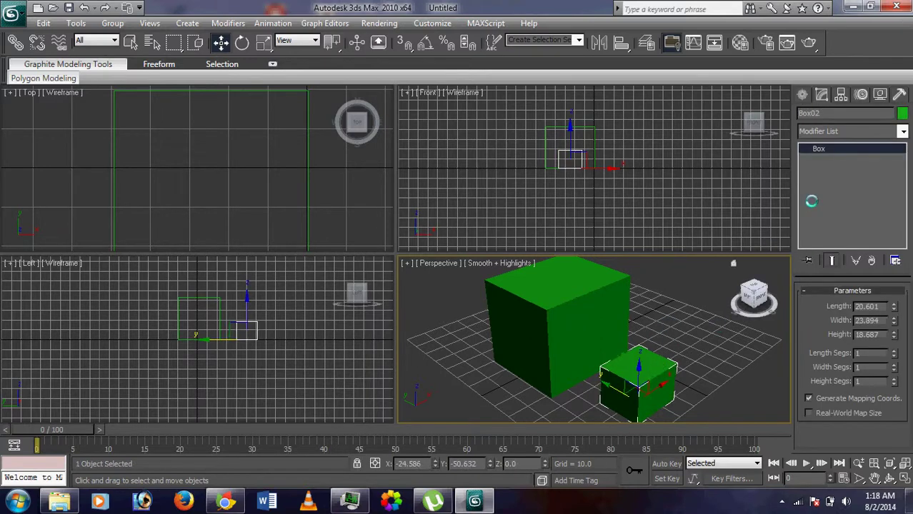
Change the small box's object color to white.
click(902, 113)
click(576, 281)
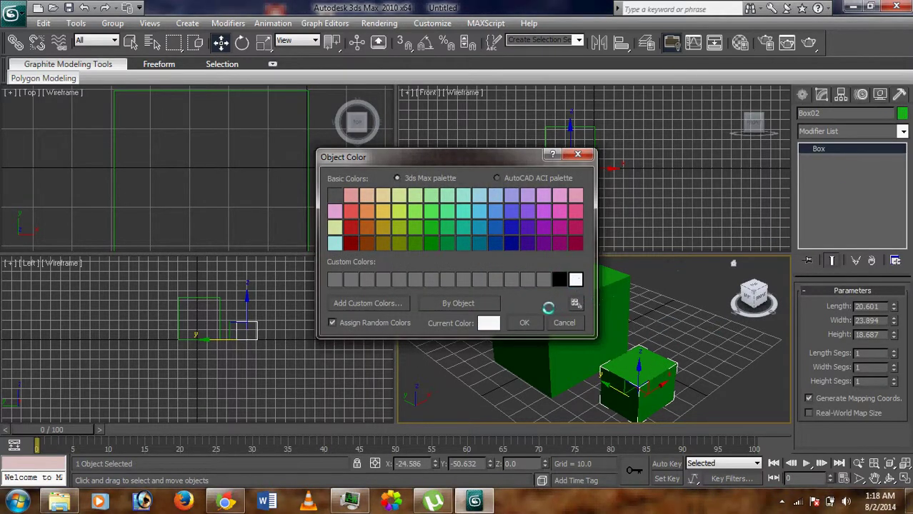
click(524, 322)
click(651, 359)
click(651, 359)
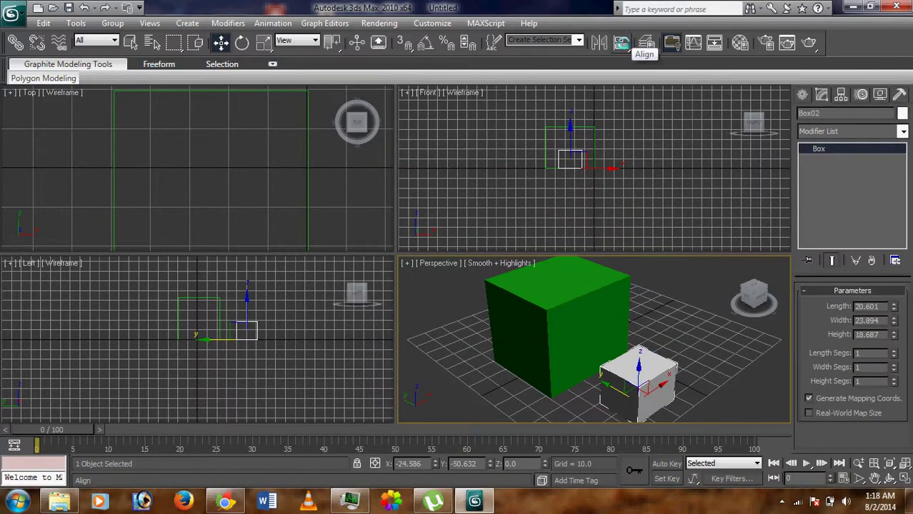
Align the white box to the green box in X and Y position only, using Center for both current and target object.
click(622, 42)
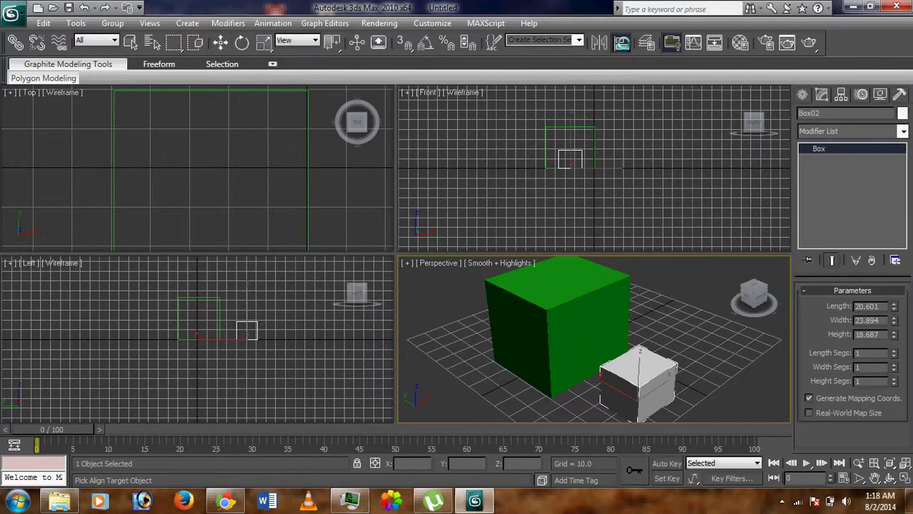
click(567, 318)
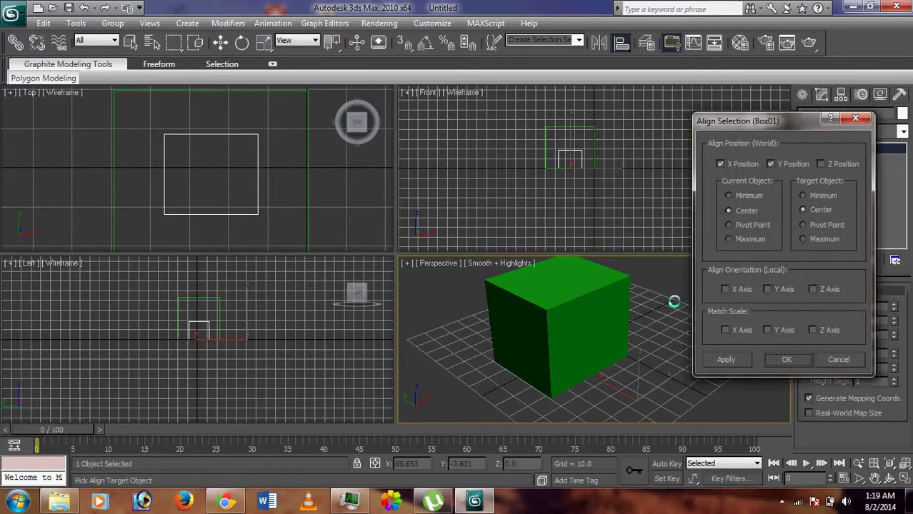
click(778, 358)
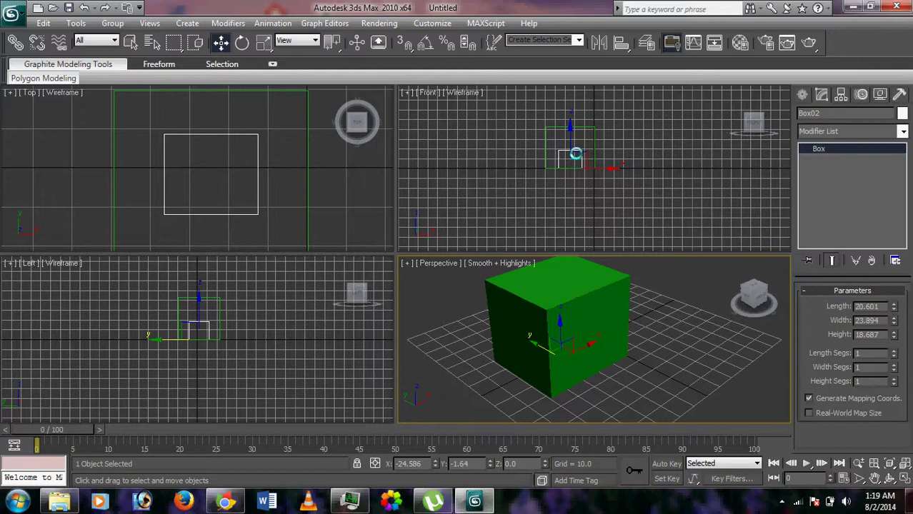
Return the small white box from inside the green box to about Y -50.6 and leave it selected.
mouse_move(543, 353)
mouse_down()
mouse_move(566, 363)
mouse_move(550, 352)
mouse_up()
click(550, 351)
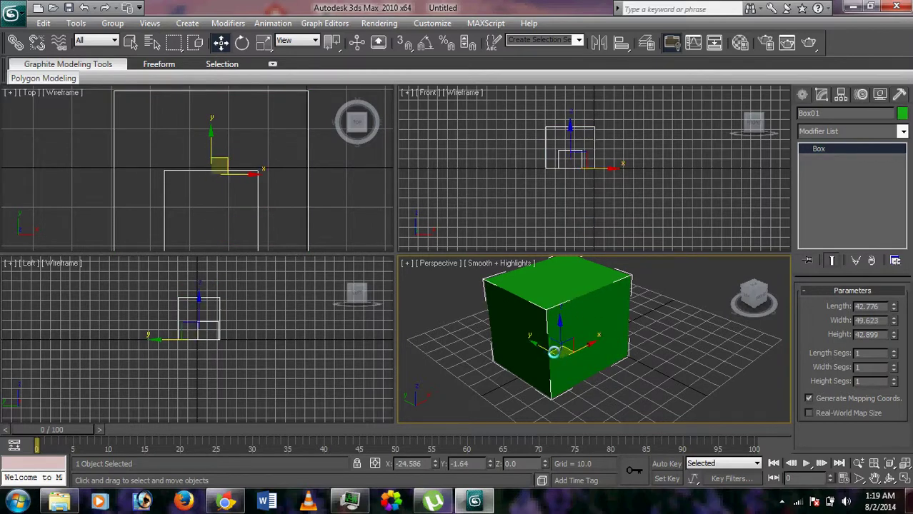
click(631, 383)
click(632, 383)
drag(631, 383, 623, 375)
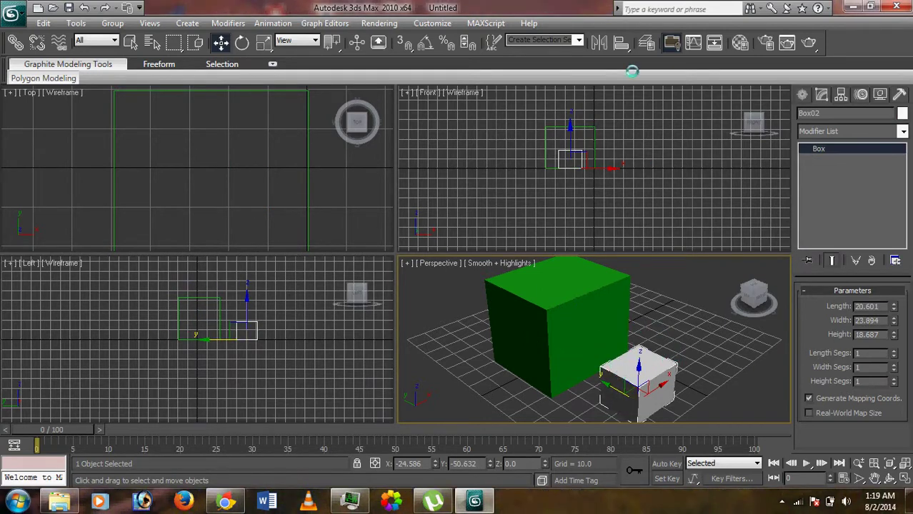
Align the white box to the green box in X, Y and Z position, using Center for both current and target object.
click(621, 43)
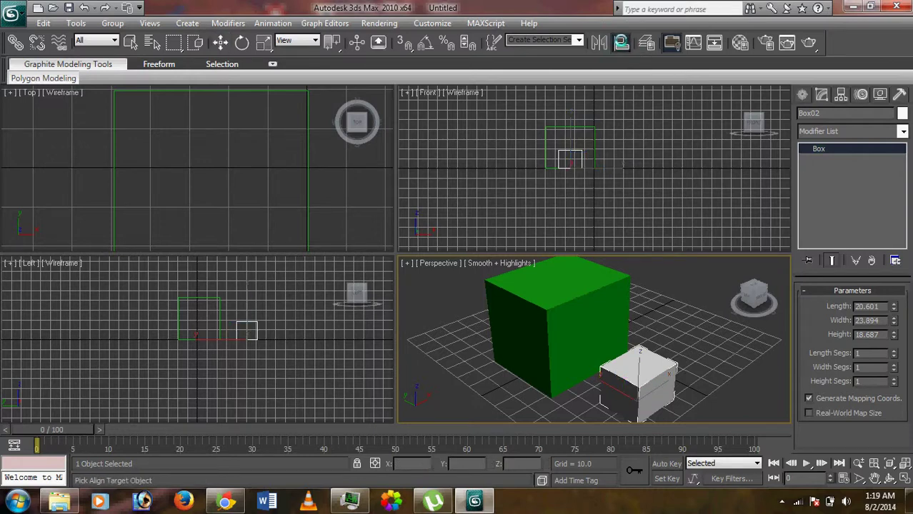
click(579, 297)
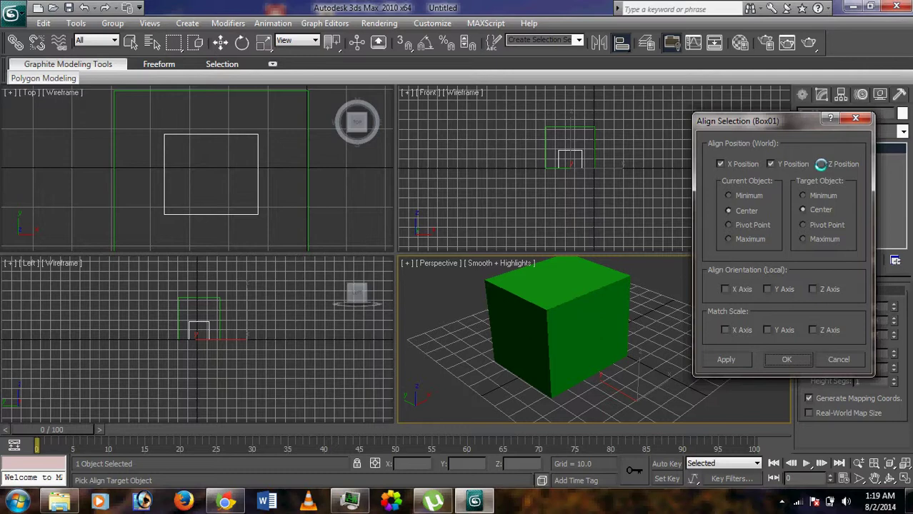
click(821, 164)
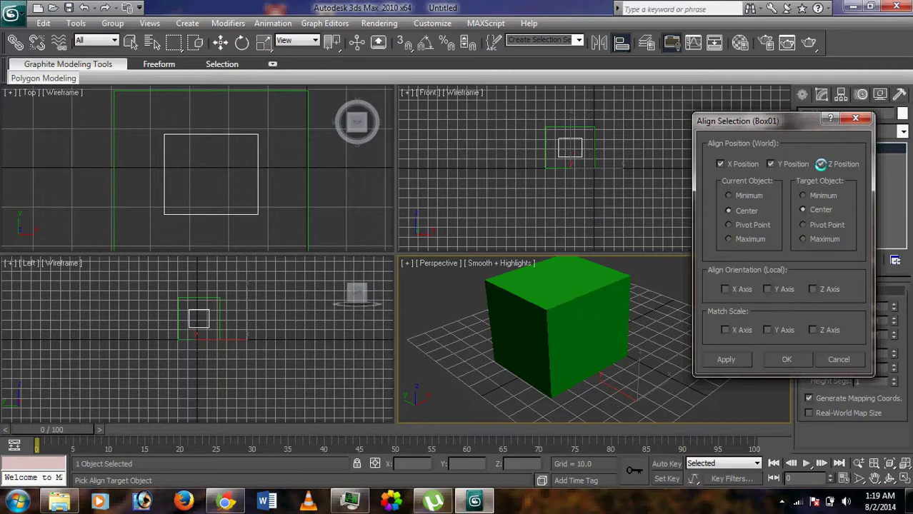
click(785, 363)
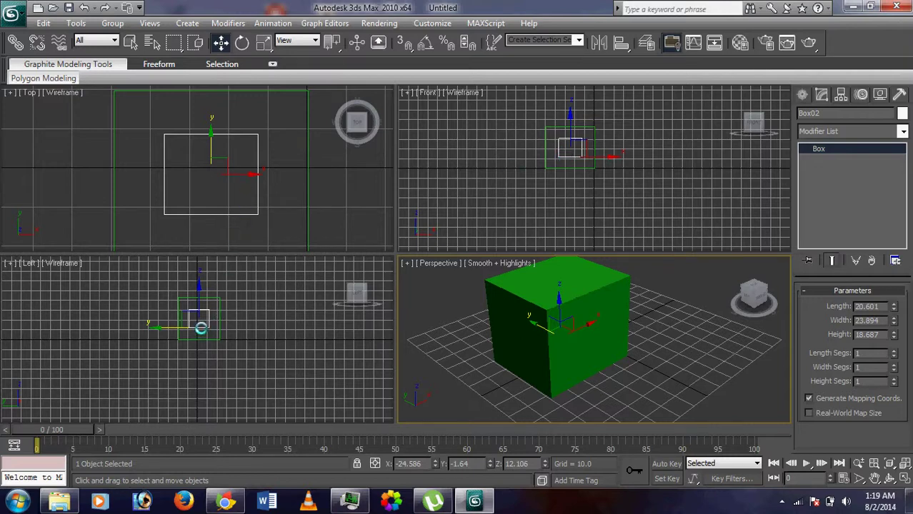
Examine in the Front and Left views how the small white box is centered inside the green box.
right_click(634, 156)
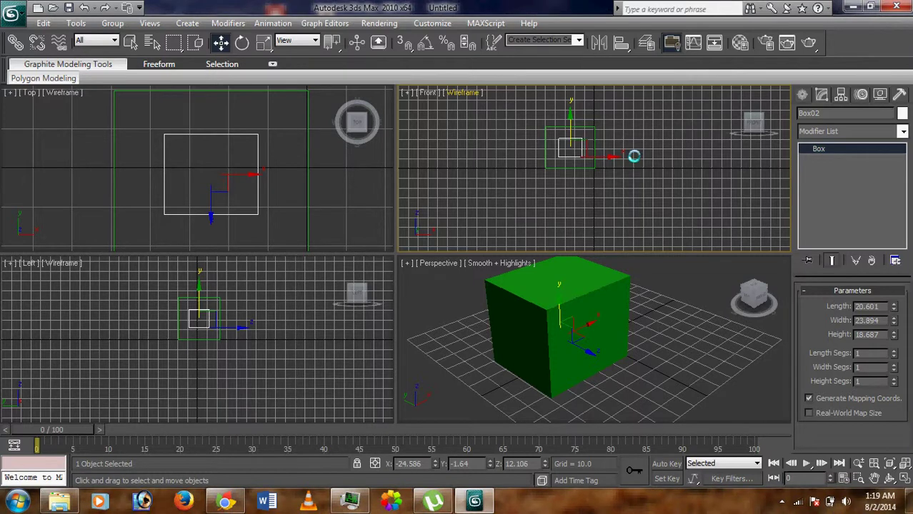
scroll(635, 157, up, 4)
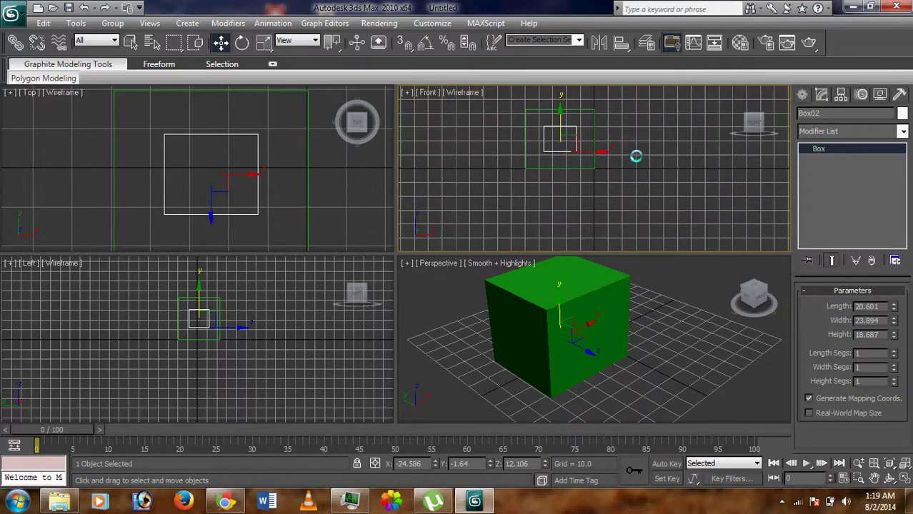
middle_drag(623, 119, 646, 163)
scroll(644, 159, up, 2)
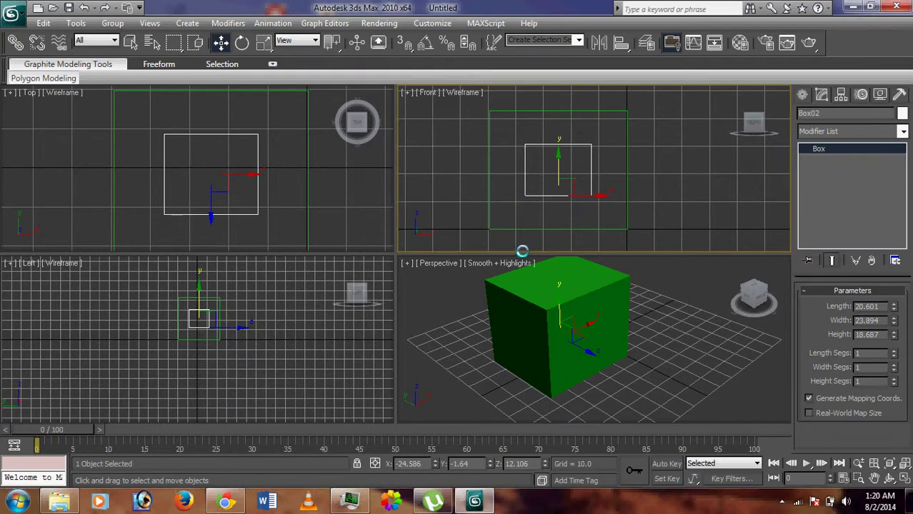
right_click(296, 333)
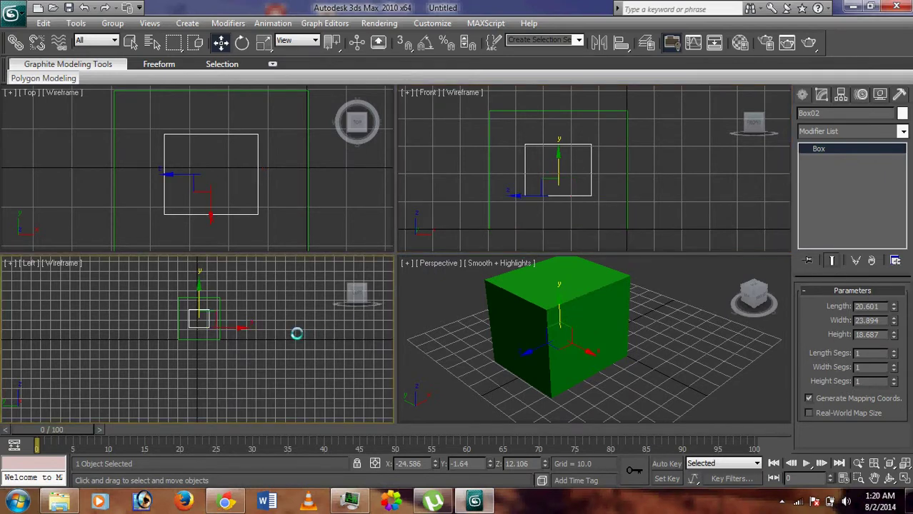
scroll(296, 333, up, 3)
scroll(300, 328, up, 2)
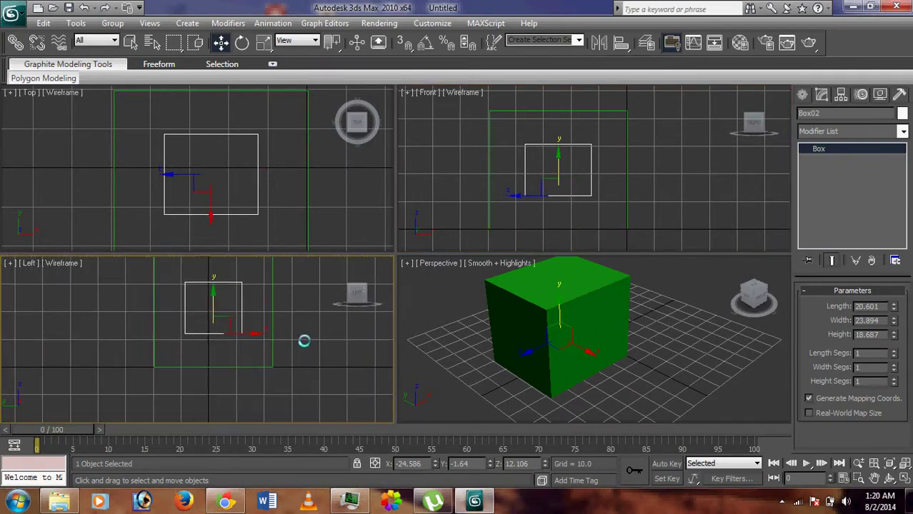
middle_drag(304, 341, 302, 374)
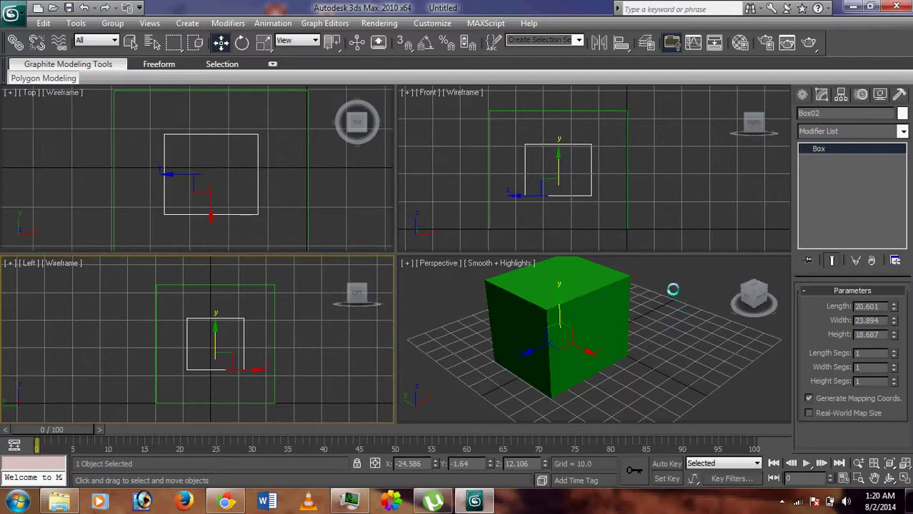
click(672, 289)
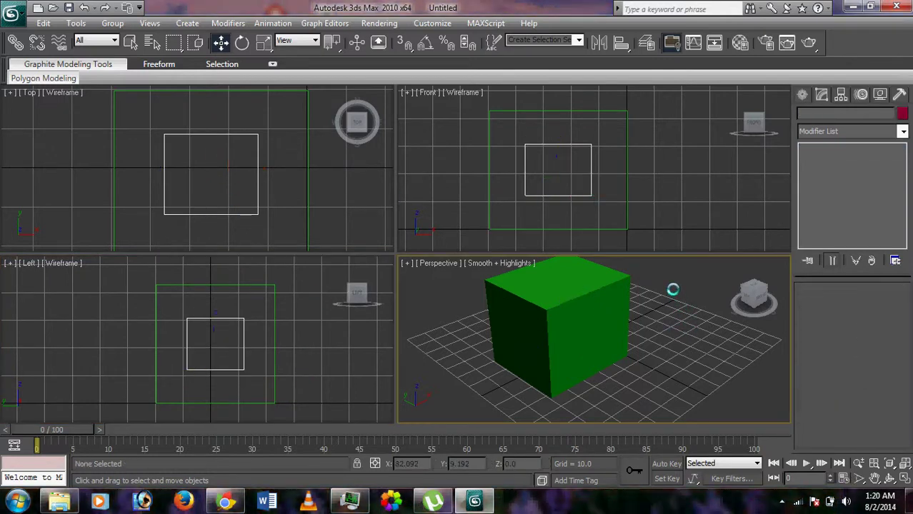
click(556, 199)
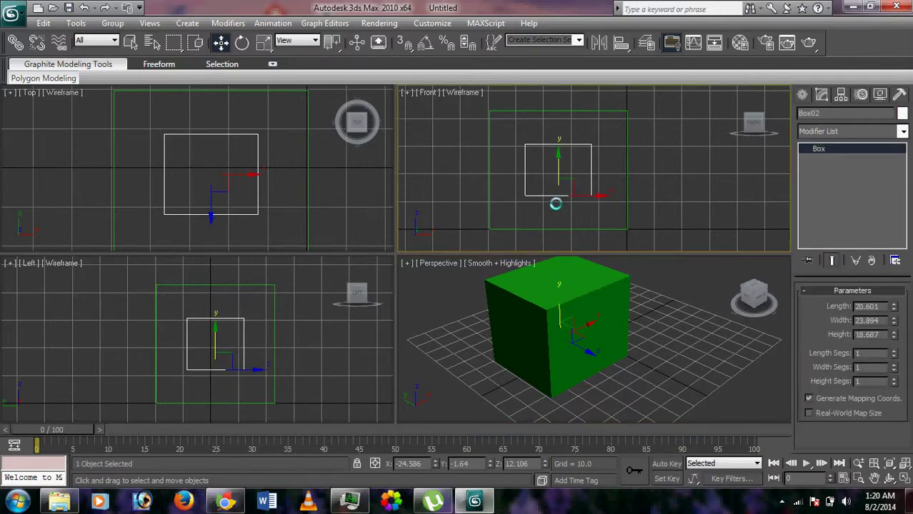